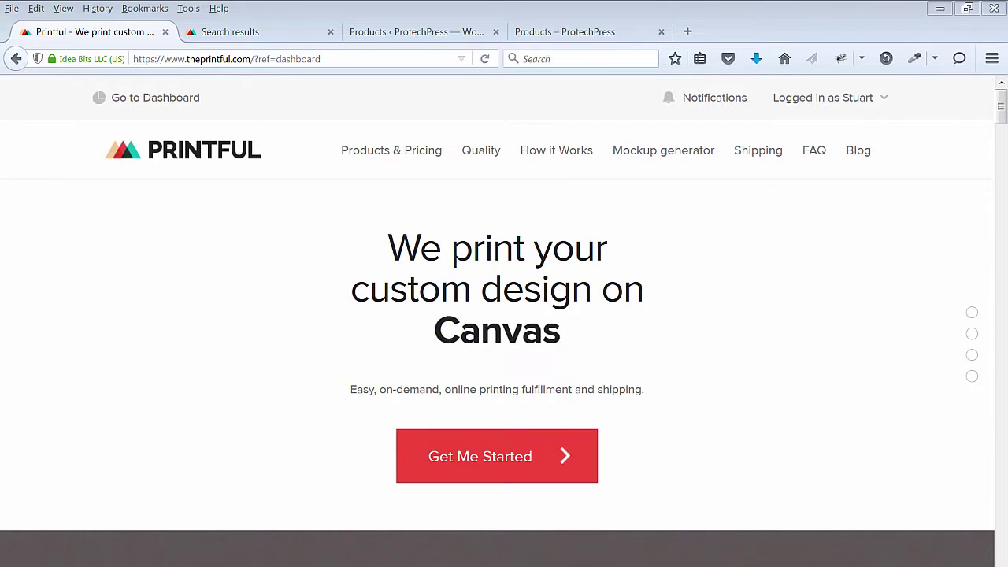
Step: From the account menu's Stores list, start adding a product to the ProtechPress store
{"action": "left_click", "coordinate": [866, 100]}
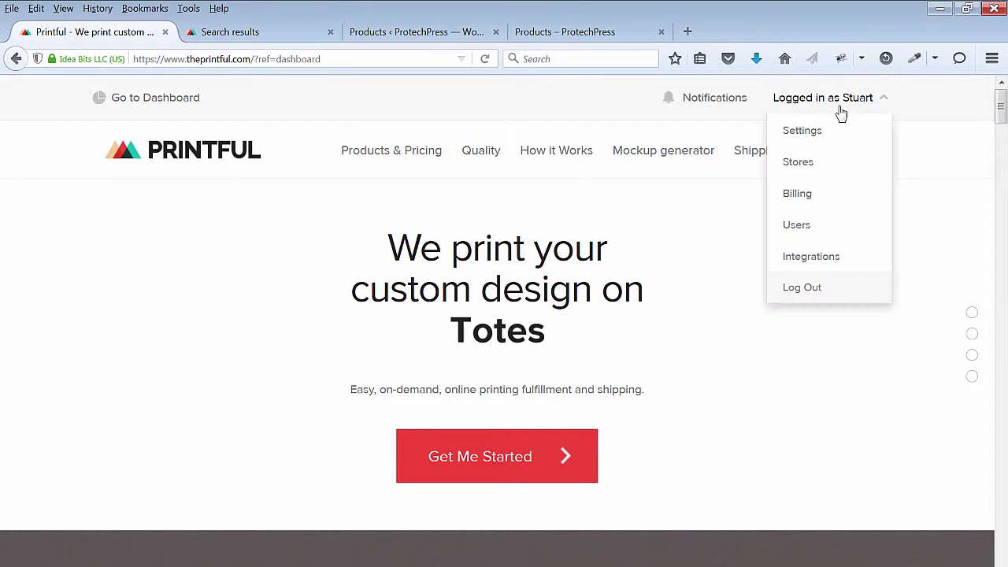
{"action": "left_click", "coordinate": [798, 162]}
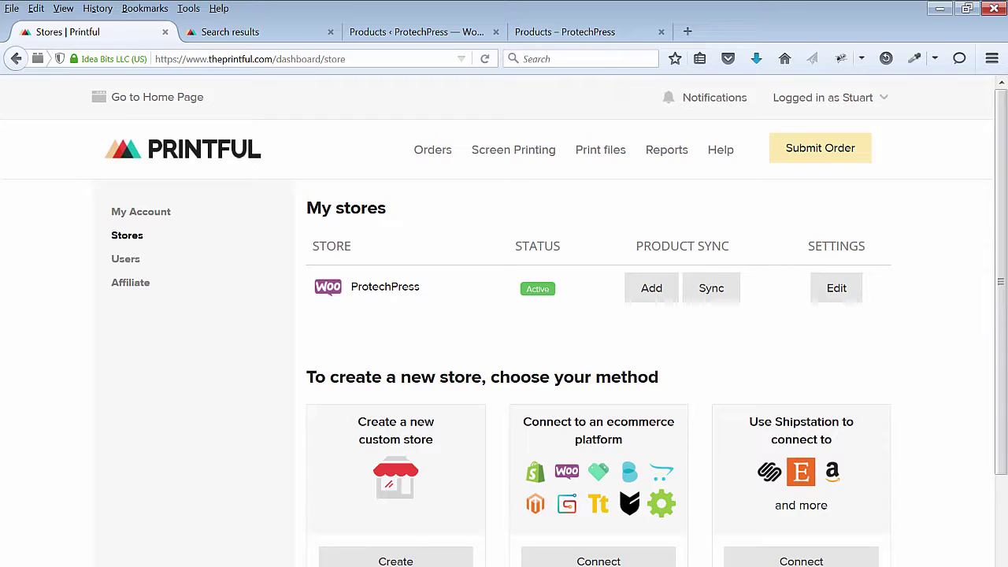
{"action": "left_click", "coordinate": [662, 292]}
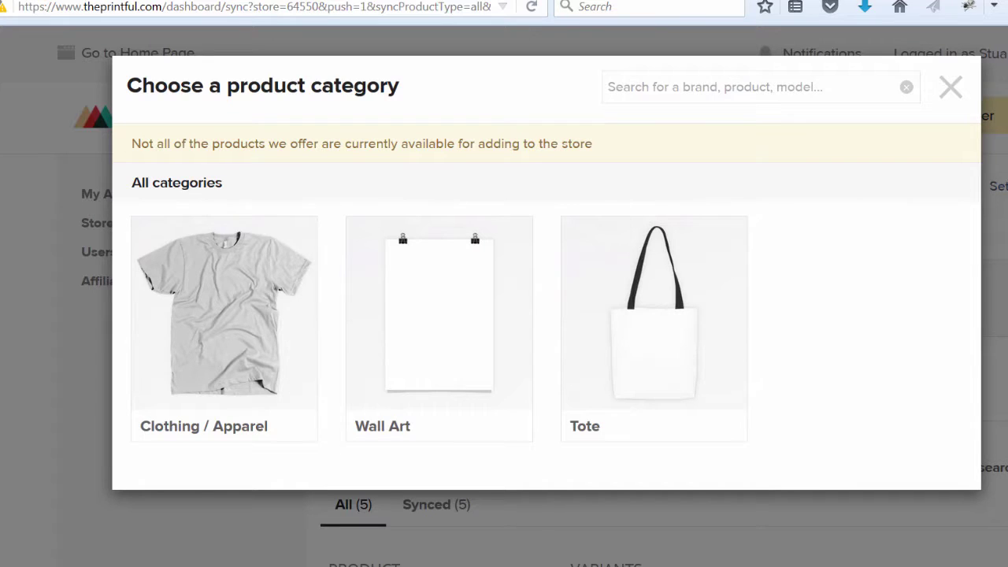
Step: Pick Clothing / Apparel in the category chooser, then close it to return to My stores
{"action": "left_click", "coordinate": [209, 335]}
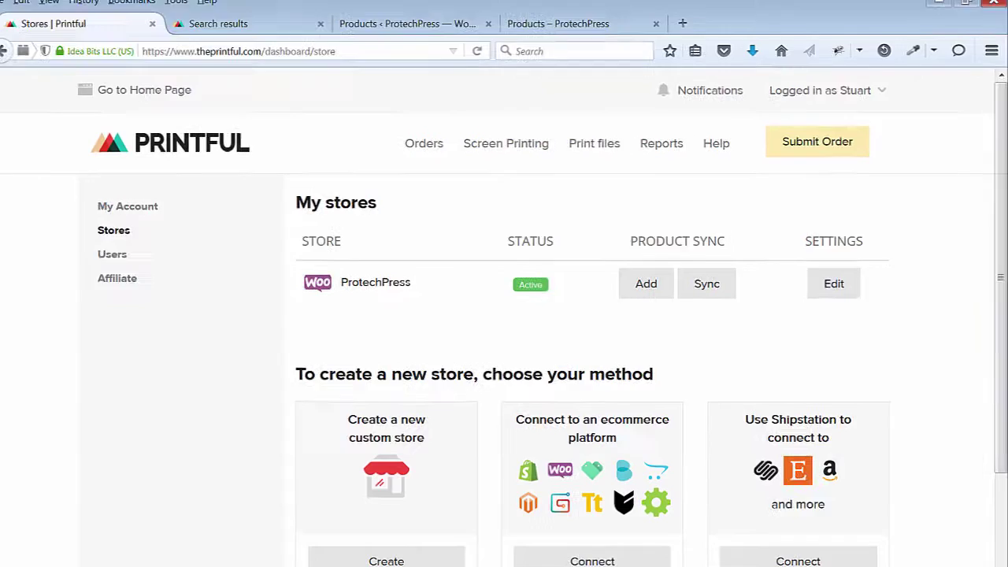
Step: Add a product to ProtechPress via Clothing / Apparel and show the unisex sweatshirts
{"action": "left_click", "coordinate": [582, 226]}
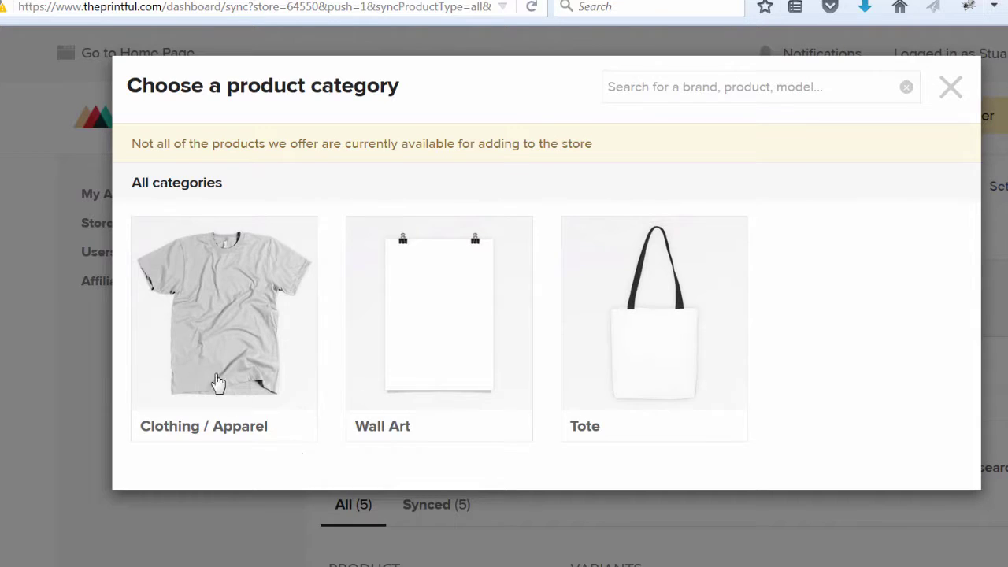
{"action": "left_click", "coordinate": [207, 337]}
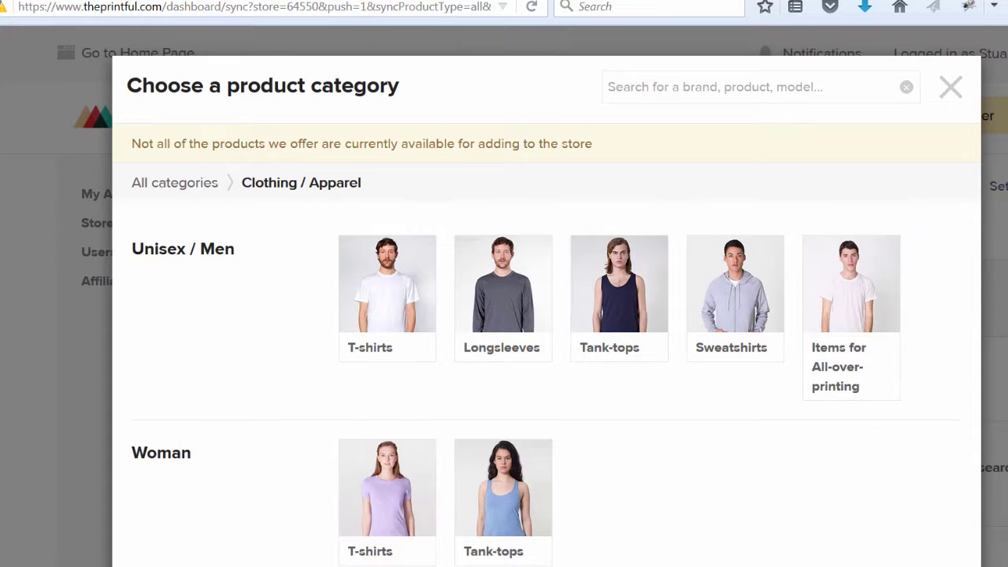
{"action": "scroll", "coordinate": [864, 342], "scroll_direction": "down", "scroll_amount": 1}
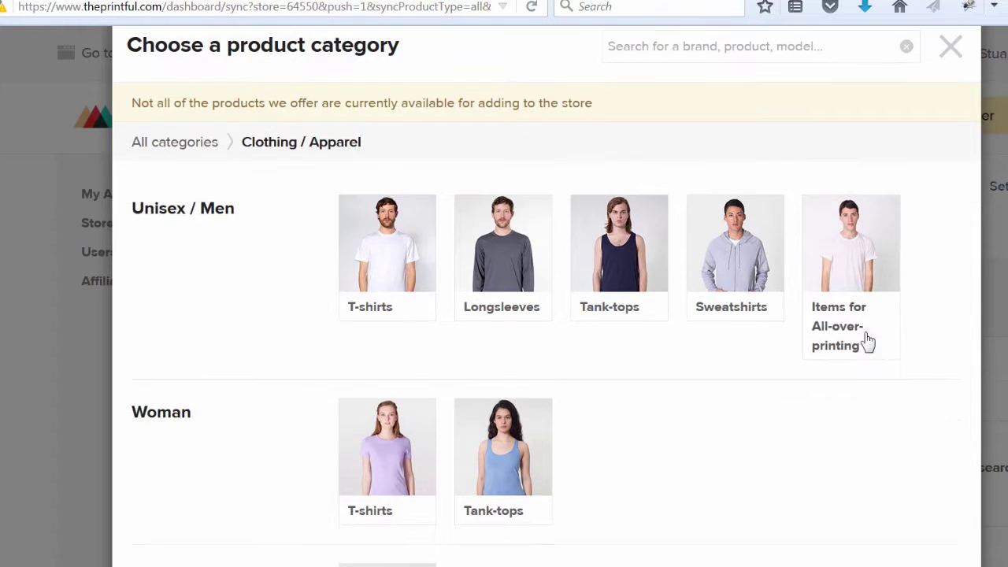
{"action": "left_click", "coordinate": [734, 290]}
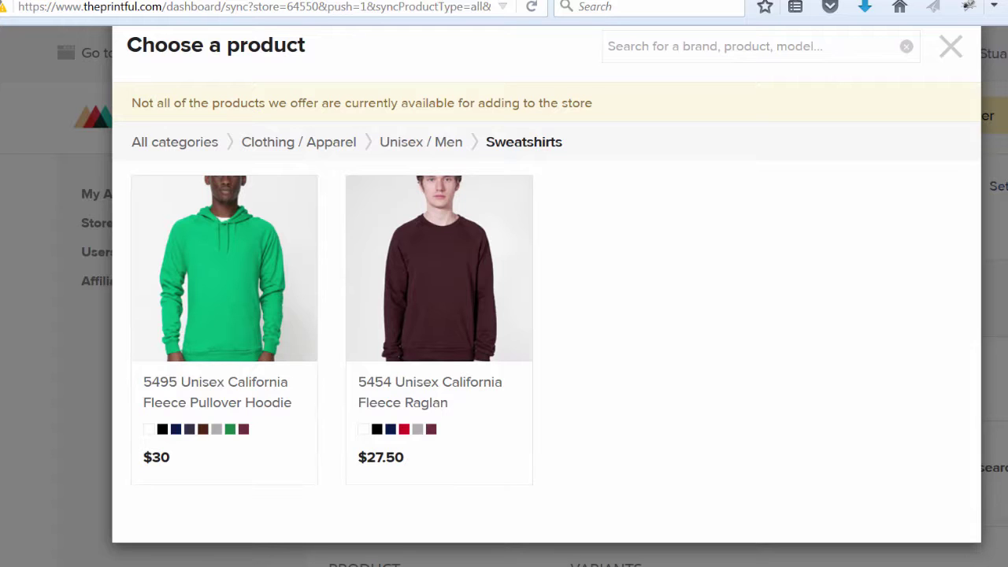
Step: Select the 5495 pullover hoodie and apply TSHIRT-pain-cave-white.png from the store's file library
{"action": "left_click", "coordinate": [242, 281]}
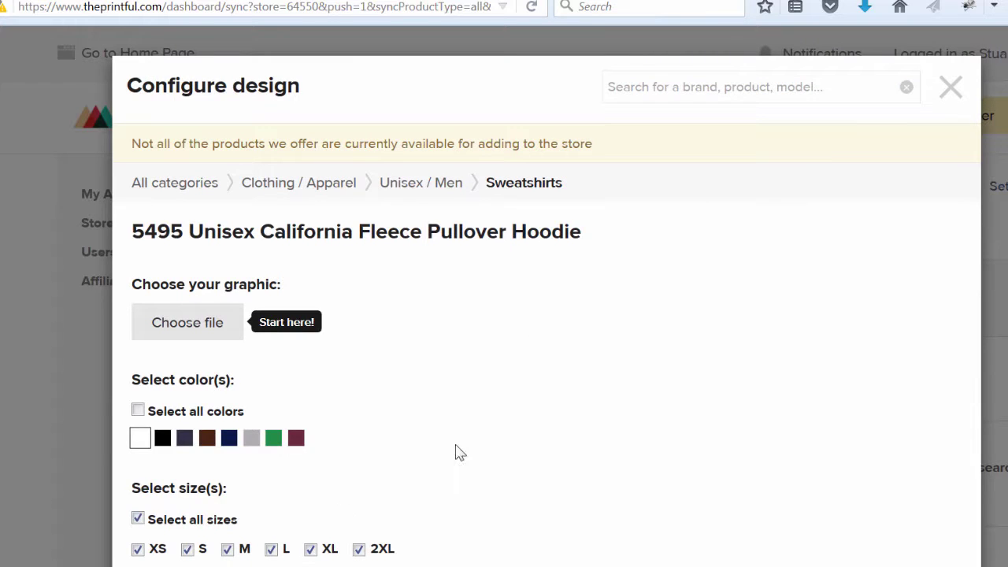
{"action": "left_click", "coordinate": [175, 324]}
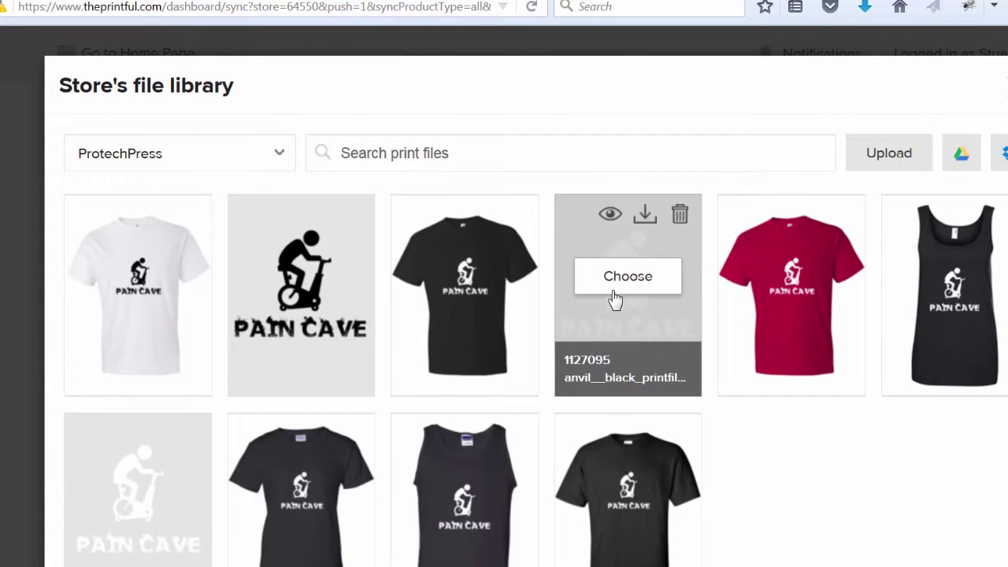
{"action": "left_click", "coordinate": [166, 504]}
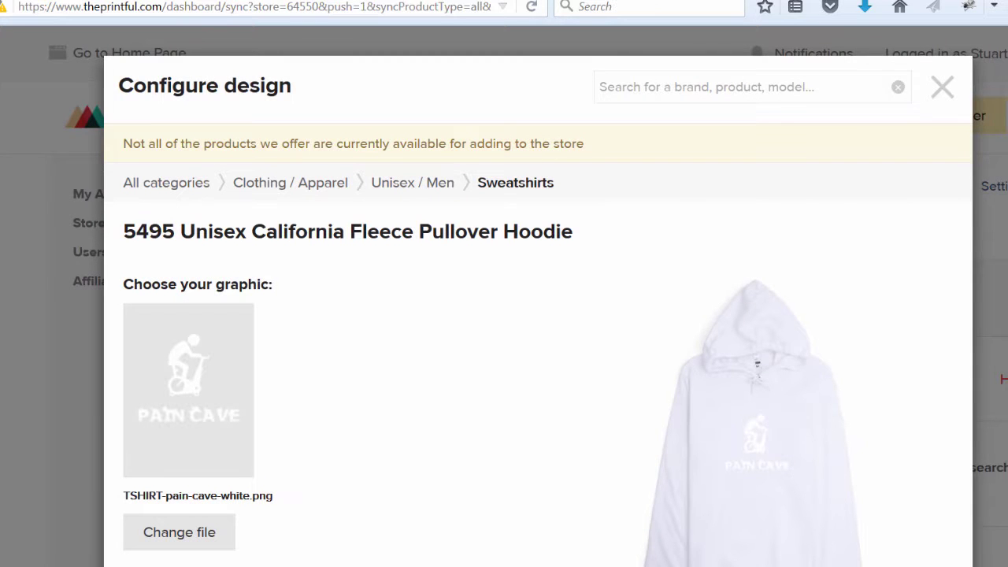
{"action": "scroll", "coordinate": [494, 468], "scroll_direction": "down", "scroll_amount": 4}
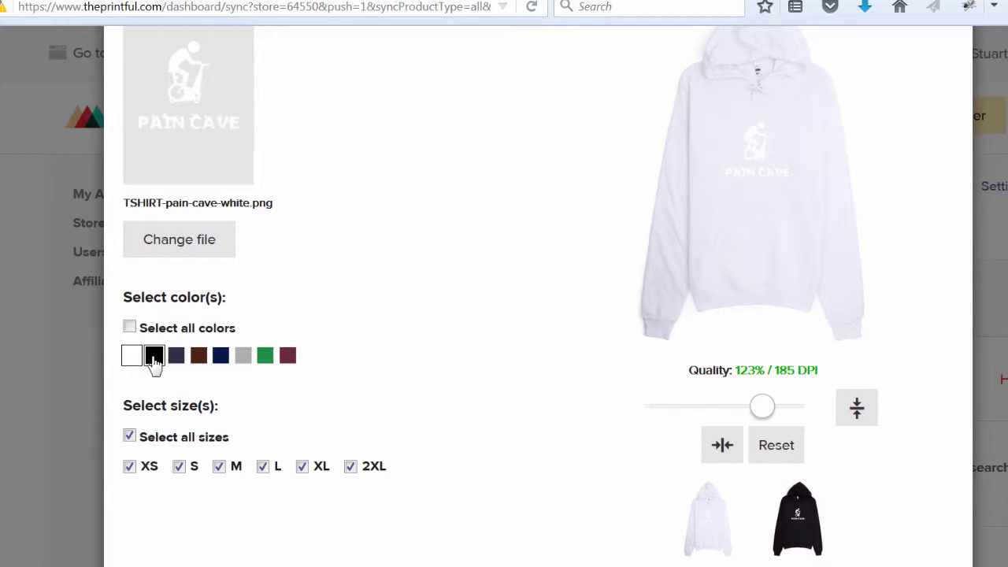
Step: Remove the white colour so the hoodie is offered in black only
{"action": "left_click", "coordinate": [129, 360]}
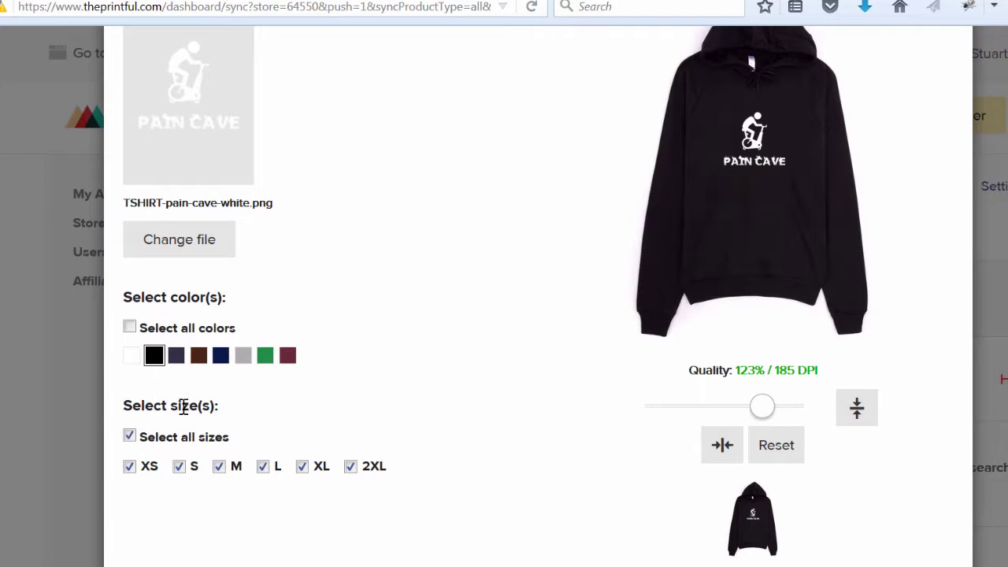
{"action": "scroll", "coordinate": [376, 528], "scroll_direction": "up", "scroll_amount": 3}
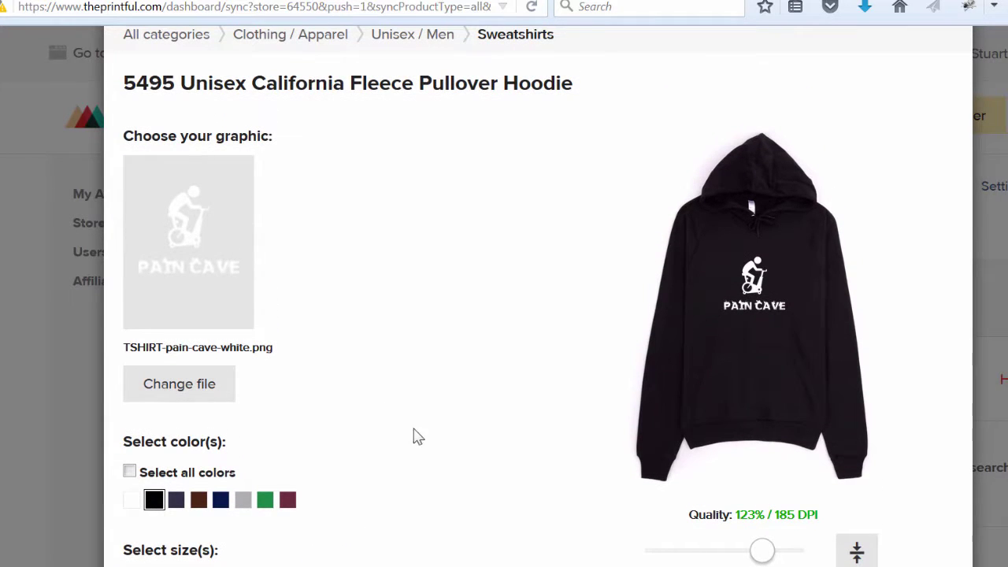
{"action": "scroll", "coordinate": [470, 445], "scroll_direction": "up", "scroll_amount": 2}
{"action": "scroll", "coordinate": [470, 446], "scroll_direction": "down", "scroll_amount": 5}
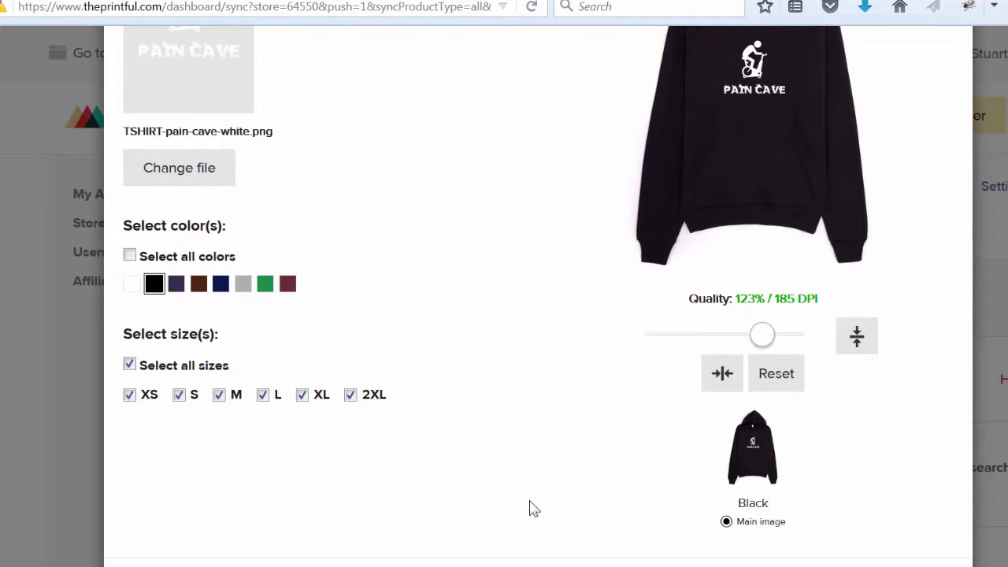
{"action": "scroll", "coordinate": [131, 512], "scroll_direction": "up", "scroll_amount": 1}
Step: Exclude sizes XS and 2XL, leaving S, M, L and XL
{"action": "left_click", "coordinate": [129, 479]}
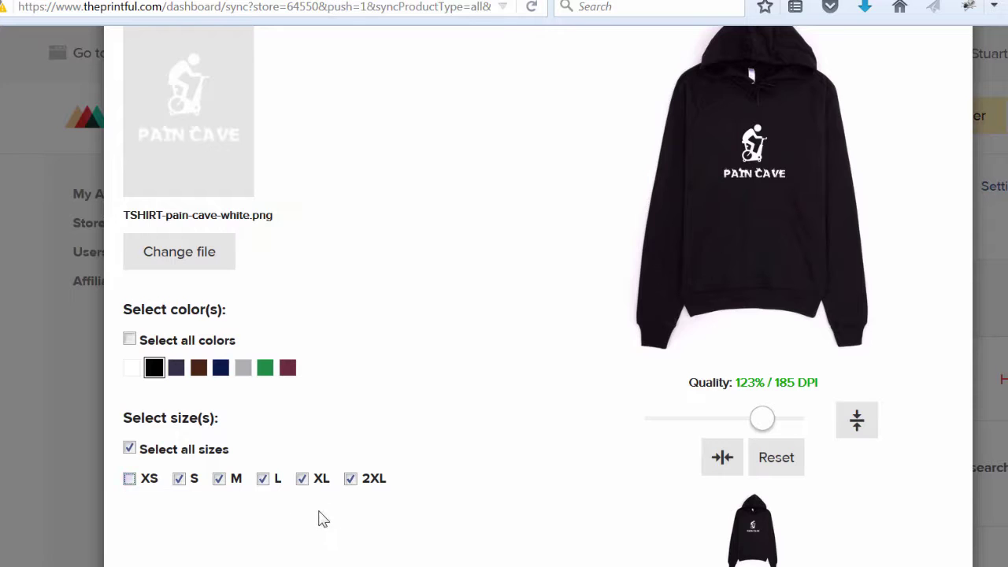
{"action": "left_click", "coordinate": [350, 479]}
{"action": "scroll", "coordinate": [354, 486], "scroll_direction": "up", "scroll_amount": 1}
{"action": "scroll", "coordinate": [539, 297], "scroll_direction": "up", "scroll_amount": 3}
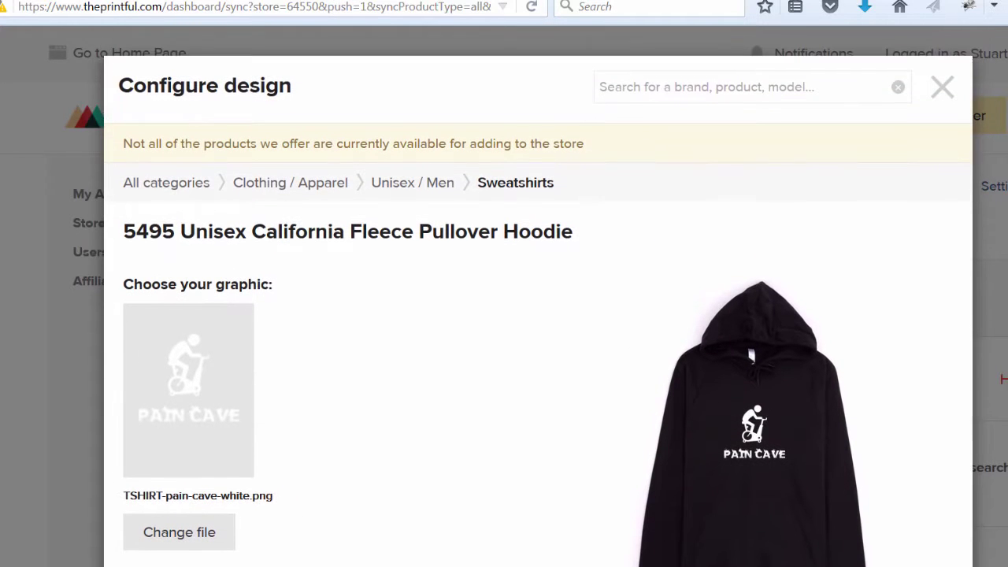
{"action": "scroll", "coordinate": [501, 297], "scroll_direction": "down", "scroll_amount": 5}
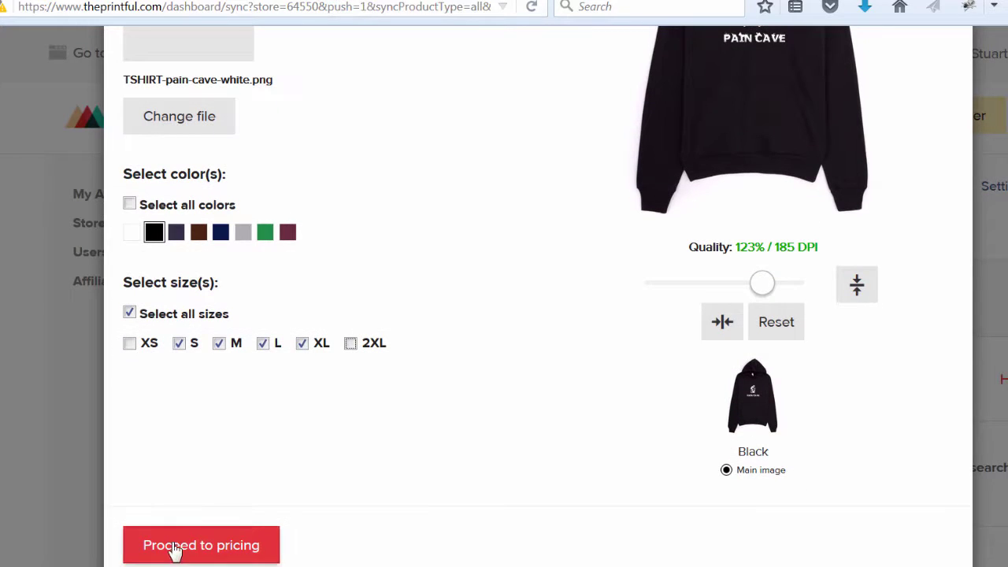
Step: On the pricing page, title the product 'Pain Cave Hoodie' and keep $47.00 per size
{"action": "left_click", "coordinate": [144, 547]}
{"action": "scroll", "coordinate": [504, 296], "scroll_direction": "up", "scroll_amount": 4}
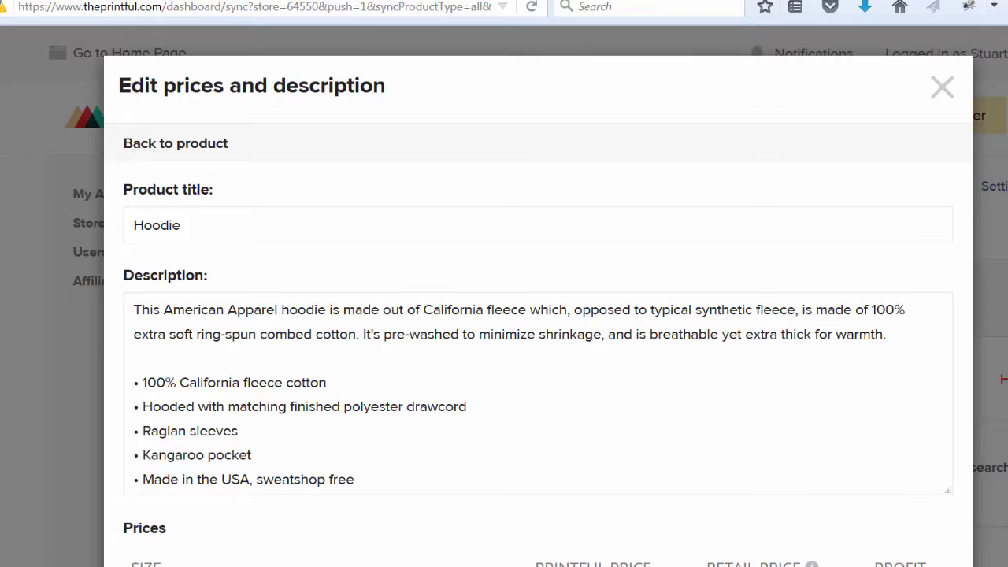
{"action": "left_click", "coordinate": [130, 224]}
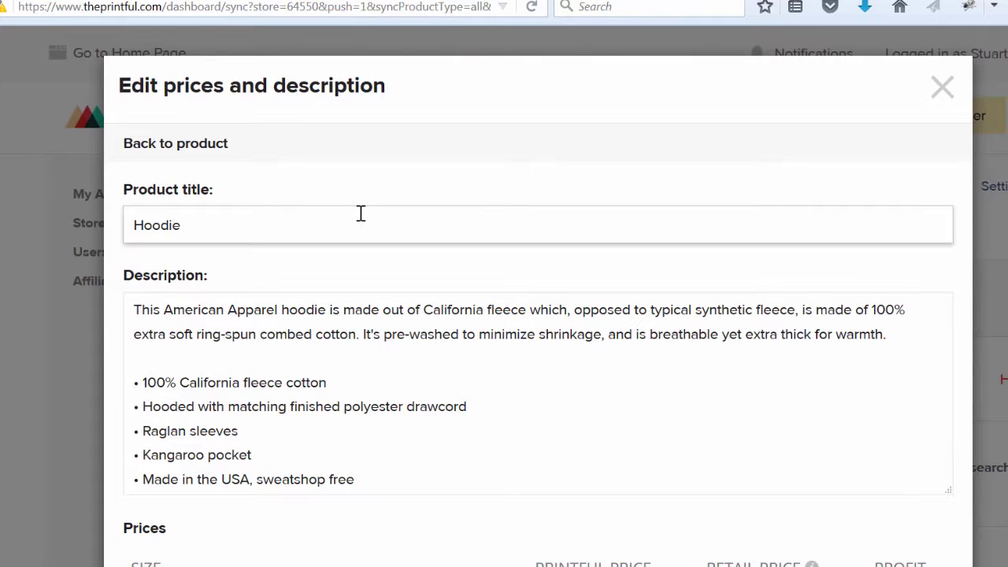
{"action": "type", "text": "Pain Cave"}
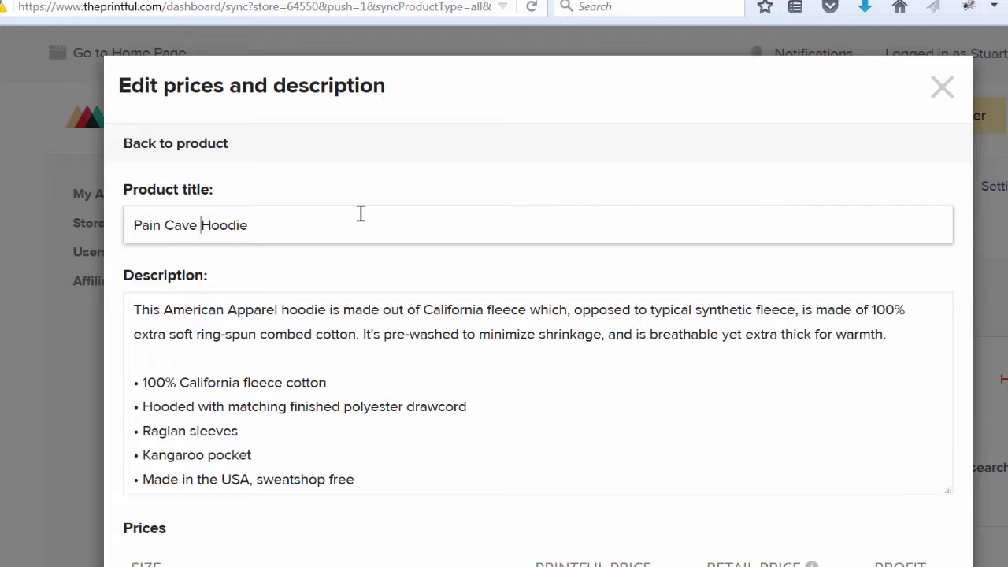
{"action": "scroll", "coordinate": [956, 142], "scroll_direction": "down", "scroll_amount": 2}
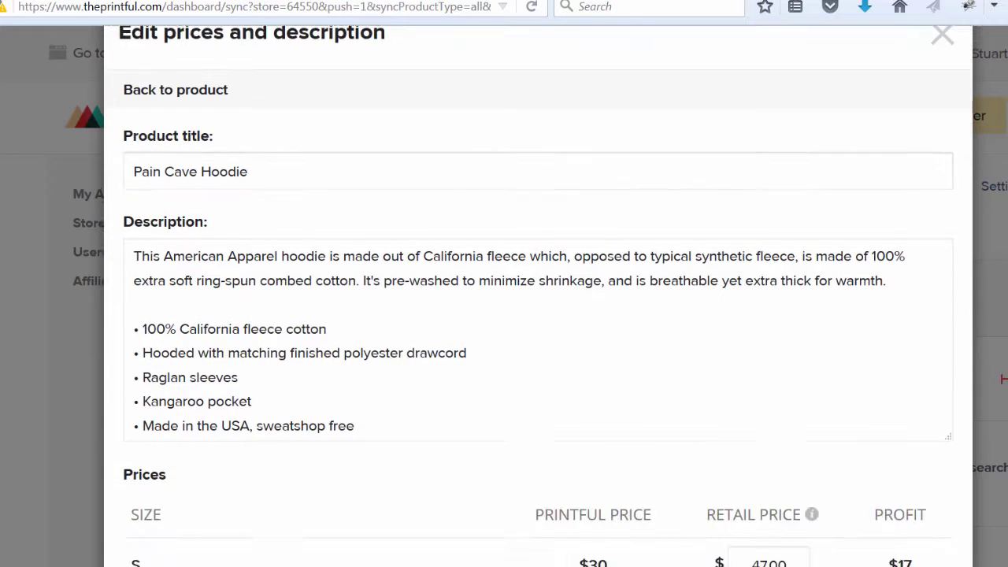
{"action": "scroll", "coordinate": [530, 297], "scroll_direction": "down", "scroll_amount": 2}
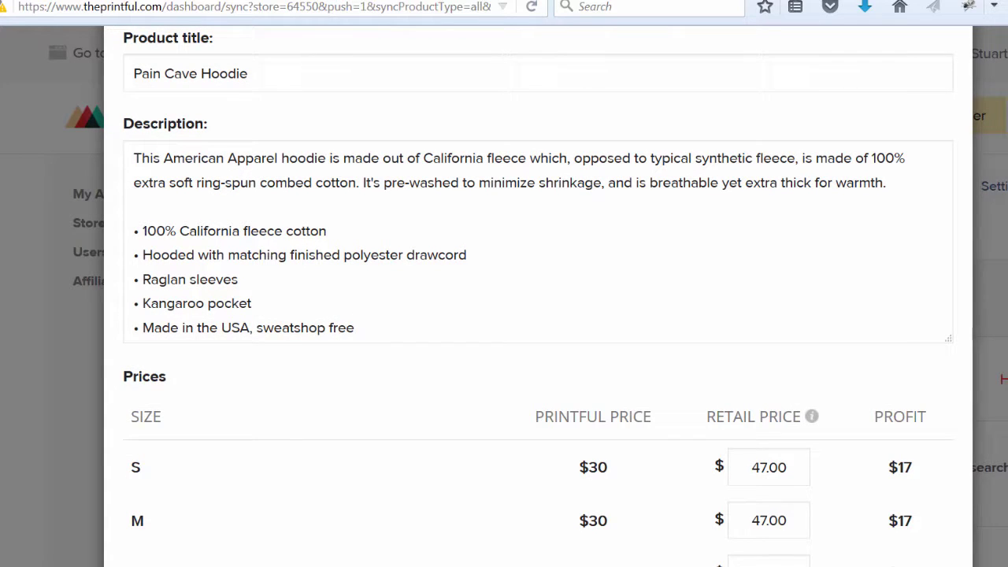
{"action": "scroll", "coordinate": [538, 299], "scroll_direction": "down", "scroll_amount": 3}
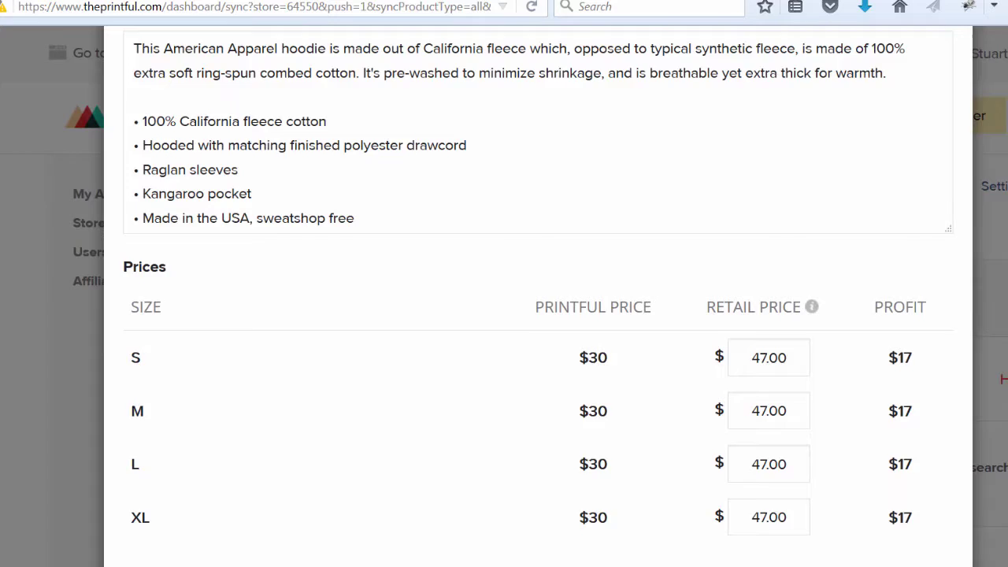
{"action": "scroll", "coordinate": [538, 299], "scroll_direction": "down", "scroll_amount": 3}
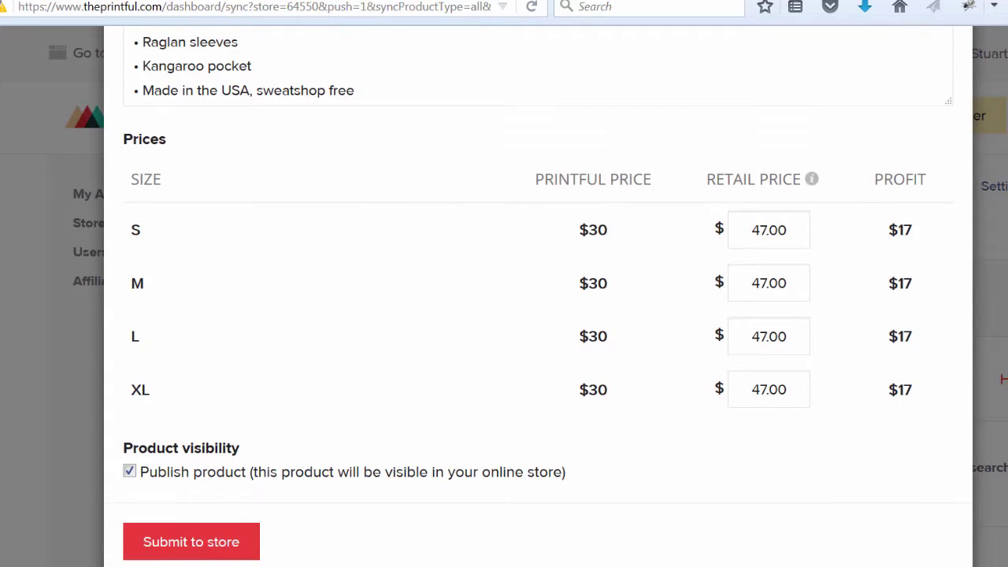
{"action": "scroll", "coordinate": [538, 299], "scroll_direction": "down", "scroll_amount": 1}
{"action": "scroll", "coordinate": [538, 300], "scroll_direction": "up", "scroll_amount": 7}
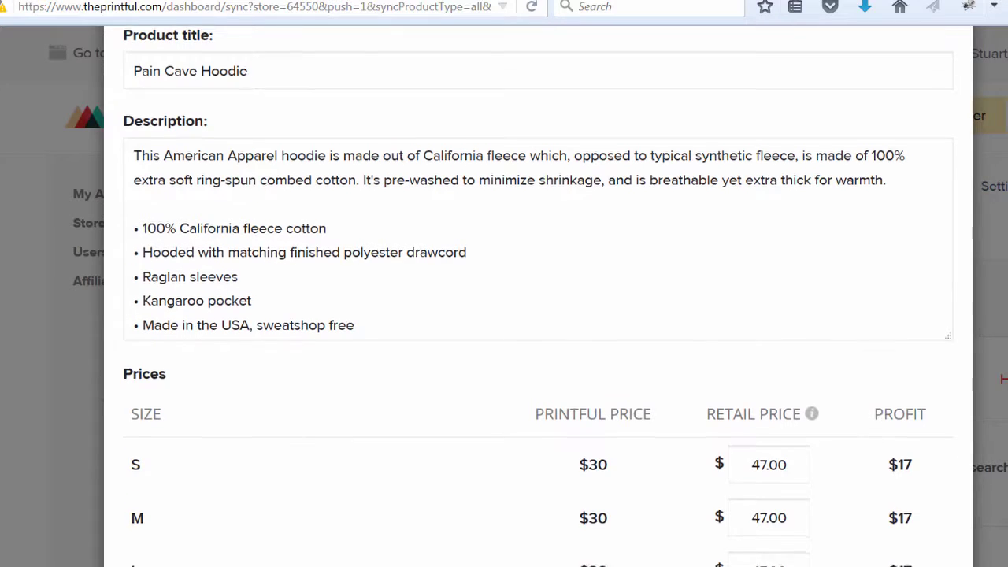
{"action": "scroll", "coordinate": [538, 299], "scroll_direction": "down", "scroll_amount": 4}
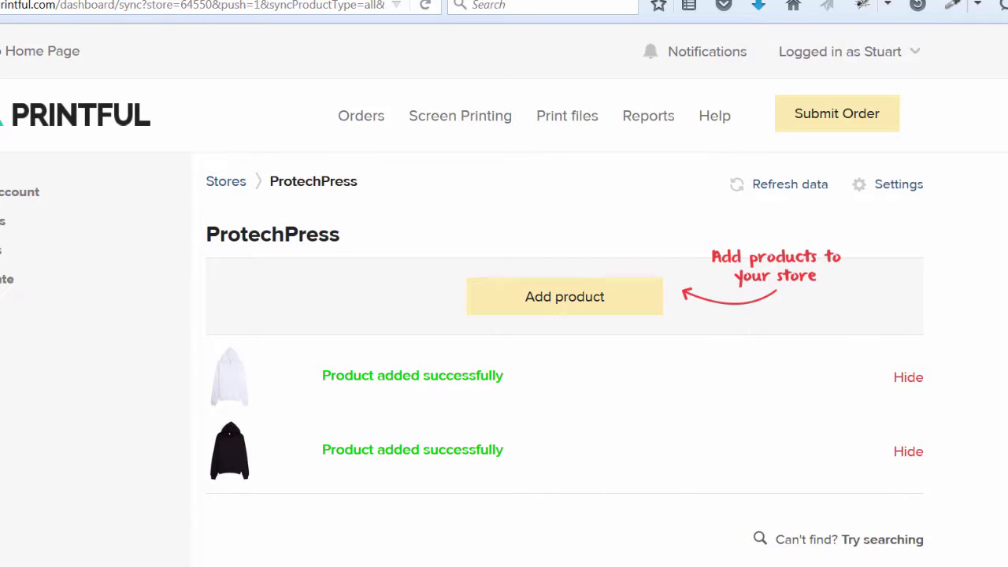
Step: Refresh the ProtechPress store data and locate the synced Pain Cave Hoodie in the list
{"action": "scroll", "coordinate": [504, 315], "scroll_direction": "down", "scroll_amount": 8}
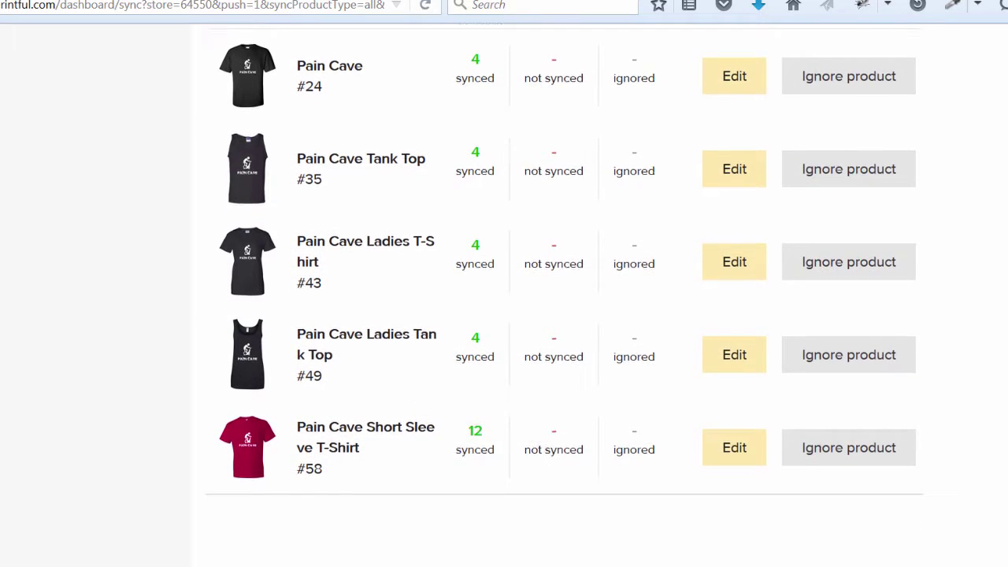
{"action": "scroll", "coordinate": [880, 179], "scroll_direction": "up", "scroll_amount": 10}
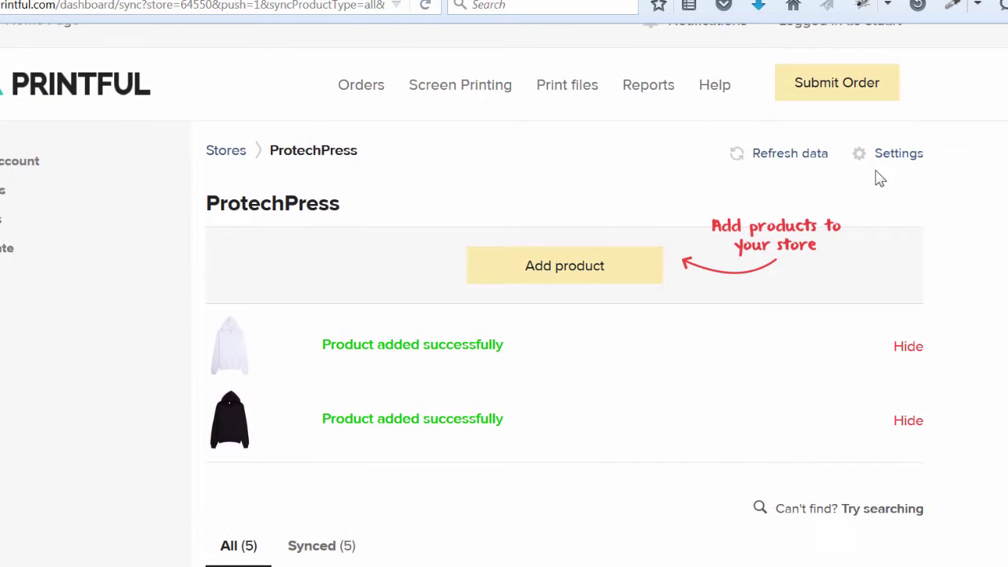
{"action": "left_click", "coordinate": [789, 156]}
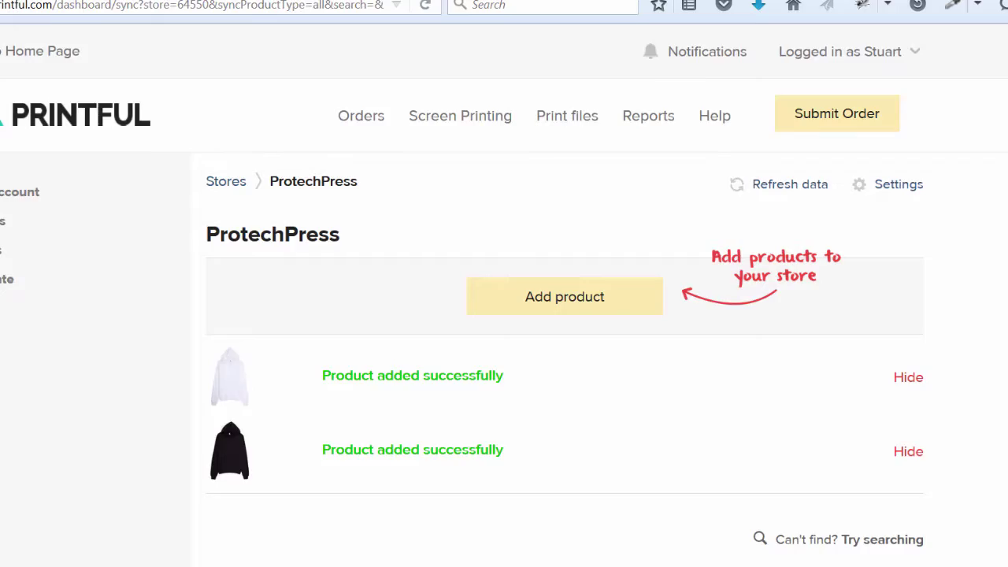
{"action": "scroll", "coordinate": [436, 45], "scroll_direction": "down", "scroll_amount": 10}
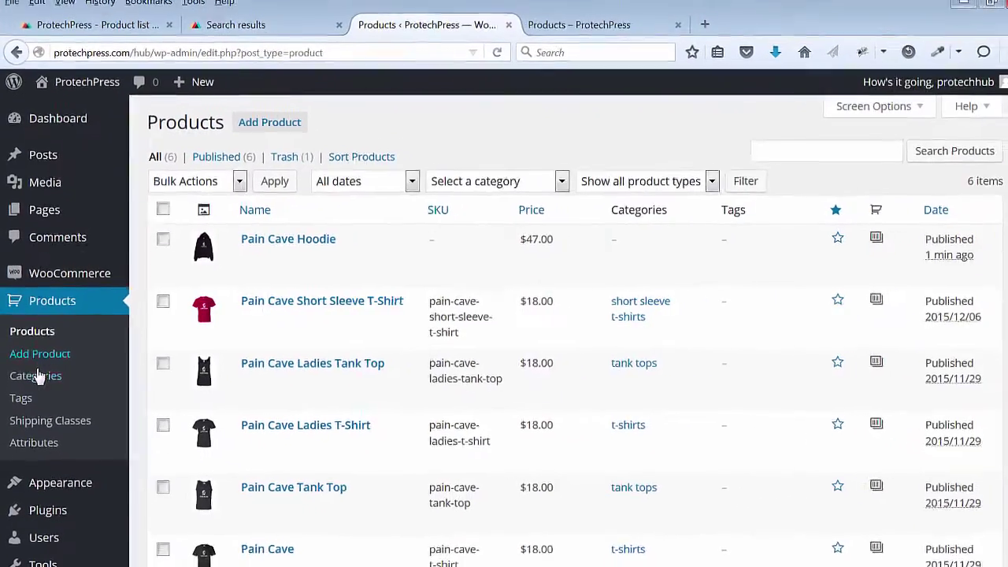
Step: Open WooCommerce's Product Categories page from the Products menu
{"action": "left_click", "coordinate": [36, 376]}
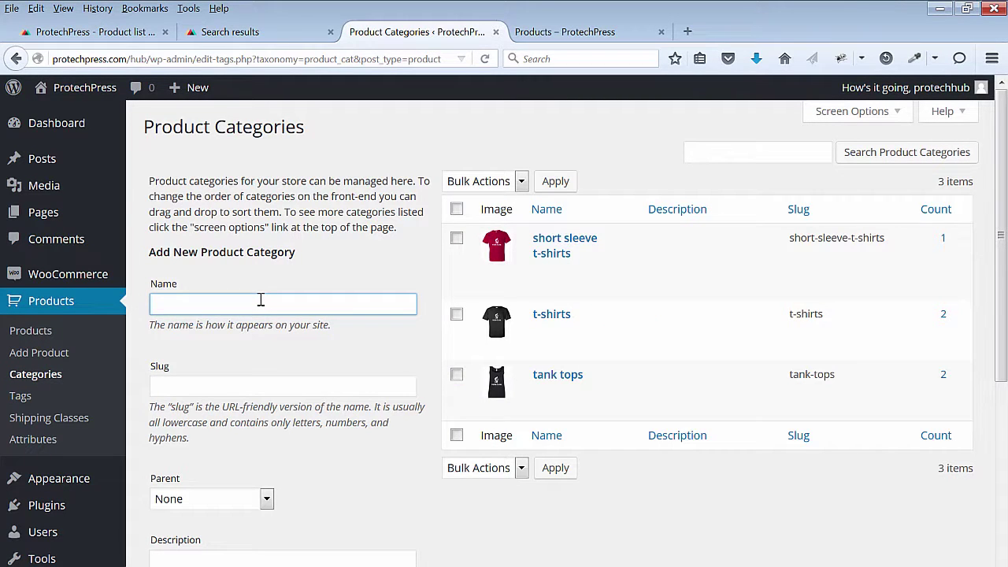
Step: Create a 'hoodie' product category and open it for editing
{"action": "type", "text": "hoodie"}
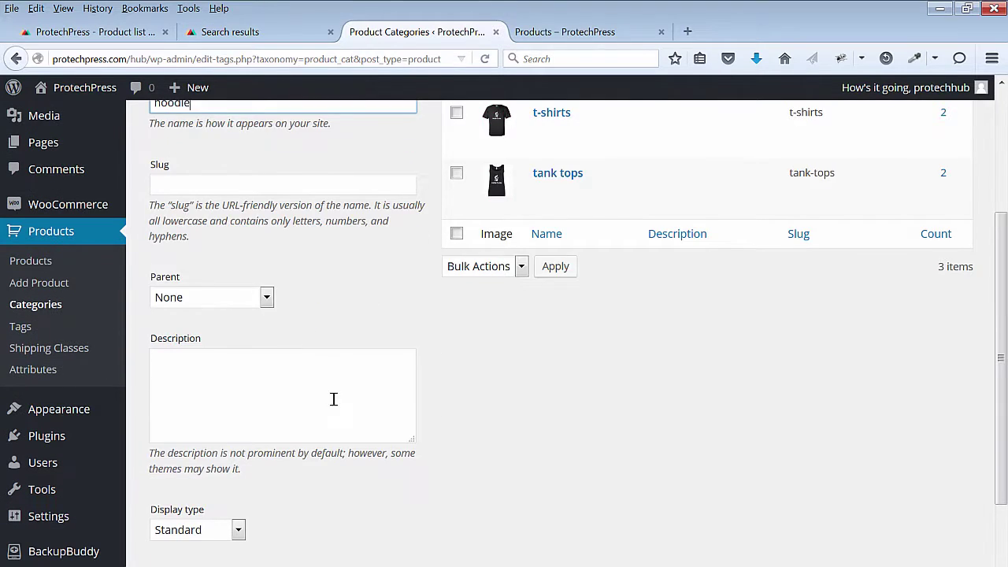
{"action": "scroll", "coordinate": [311, 532], "scroll_direction": "down", "scroll_amount": 3}
{"action": "left_click", "coordinate": [218, 520]}
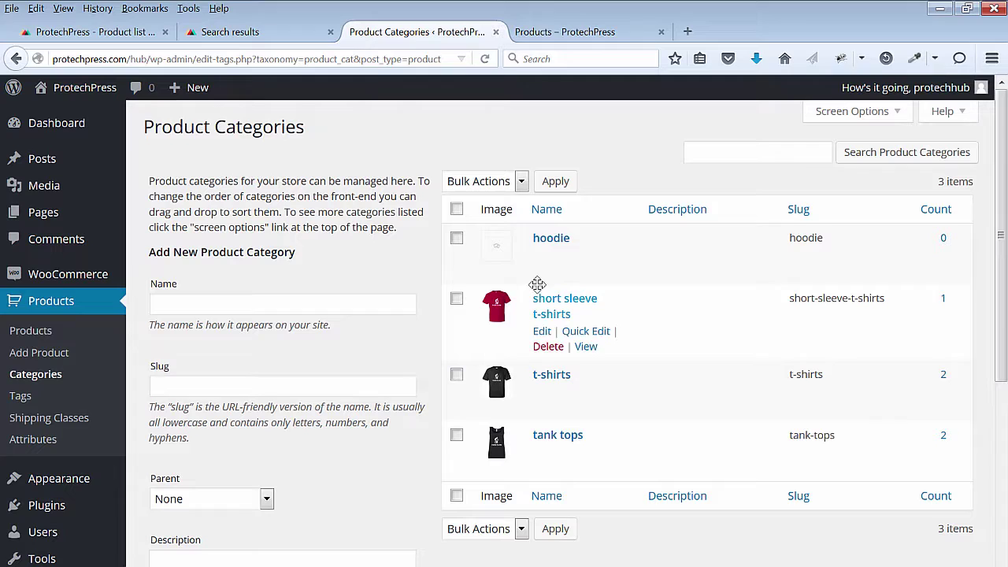
{"action": "mouse_move", "coordinate": [542, 240]}
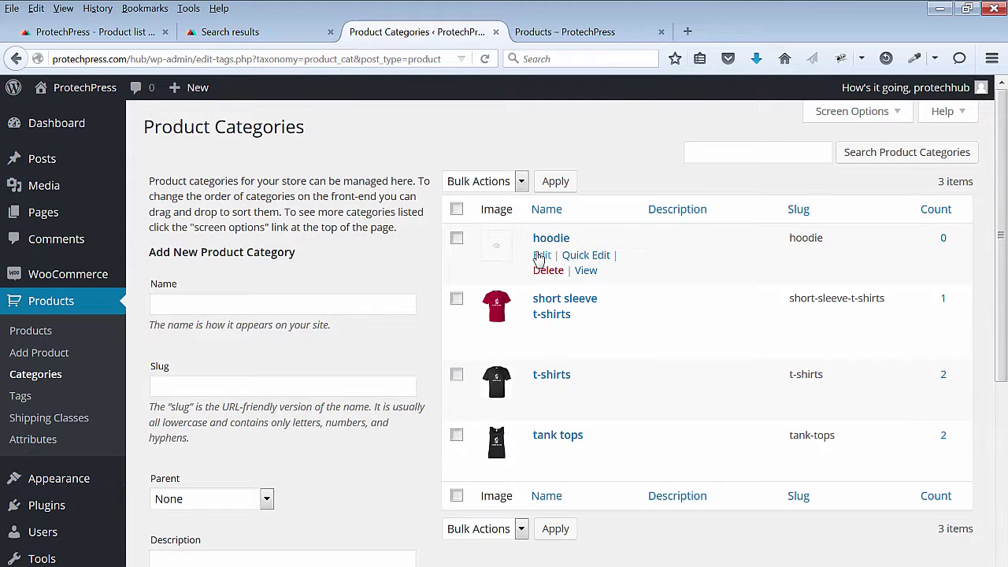
{"action": "left_click", "coordinate": [541, 257]}
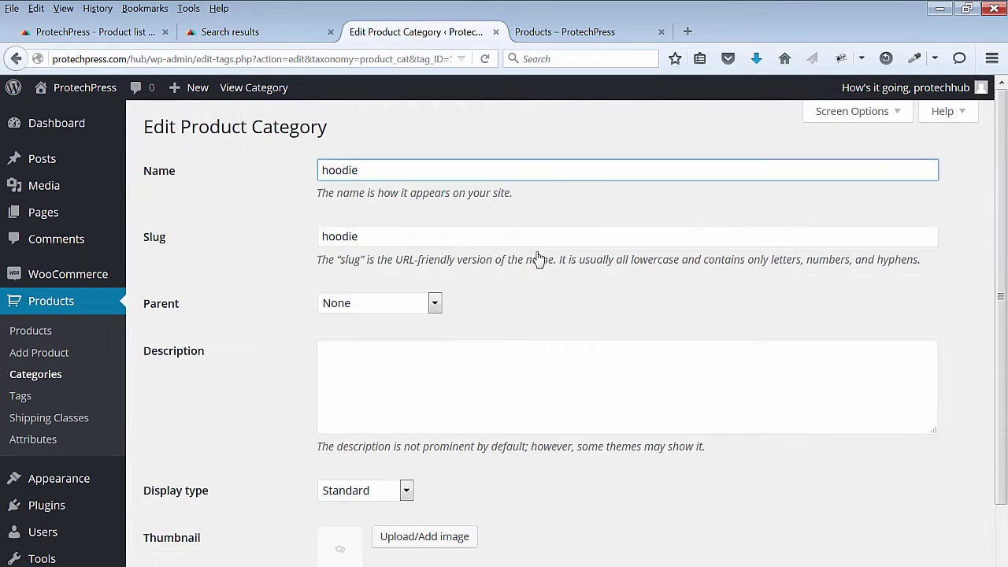
{"action": "scroll", "coordinate": [801, 447], "scroll_direction": "down", "scroll_amount": 2}
Step: Choose the black hoodie mockup-2.jpg and give it 'Pain Cave Hoodie' as title, alt text and description
{"action": "left_click", "coordinate": [441, 451]}
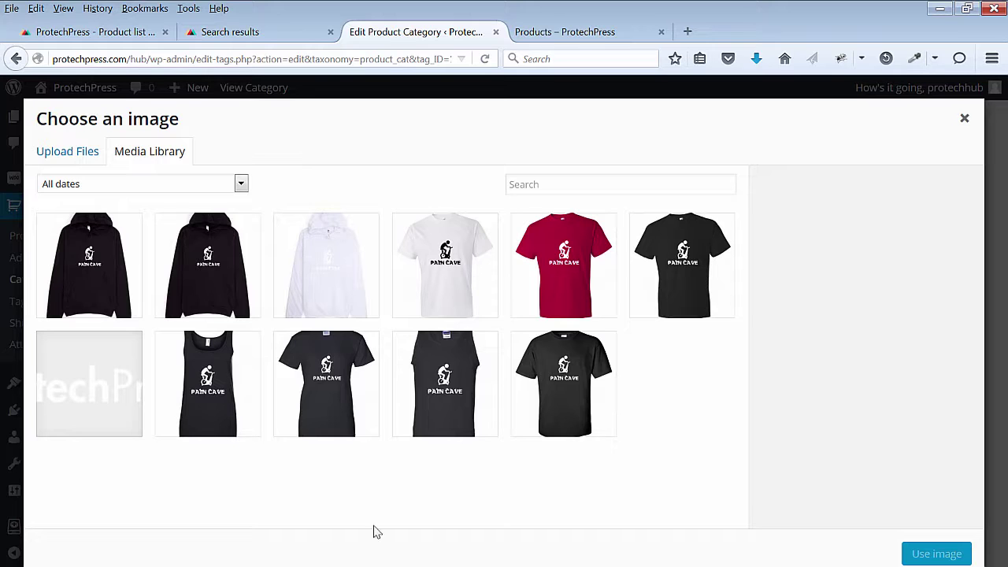
{"action": "left_click", "coordinate": [96, 265]}
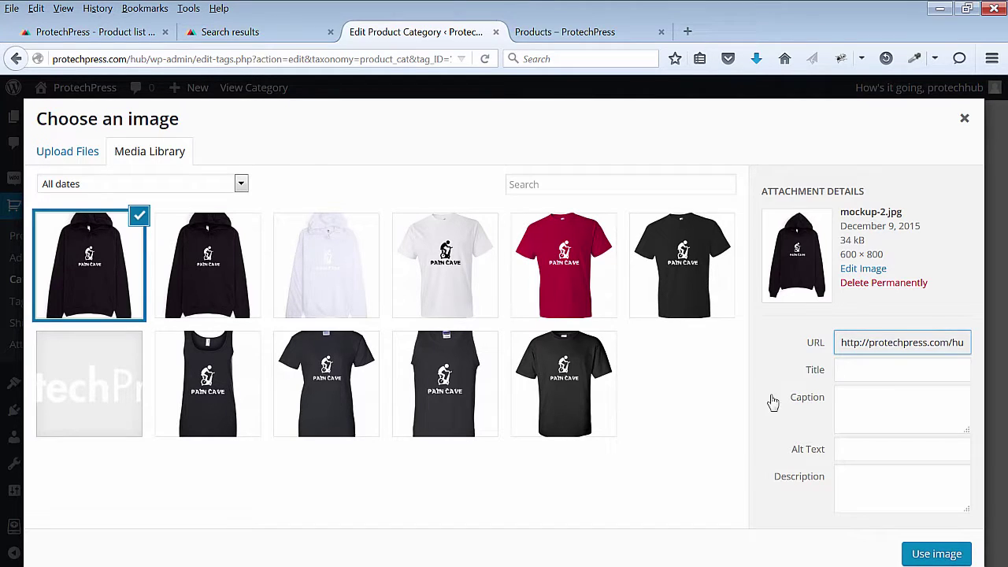
{"action": "left_click", "coordinate": [883, 370]}
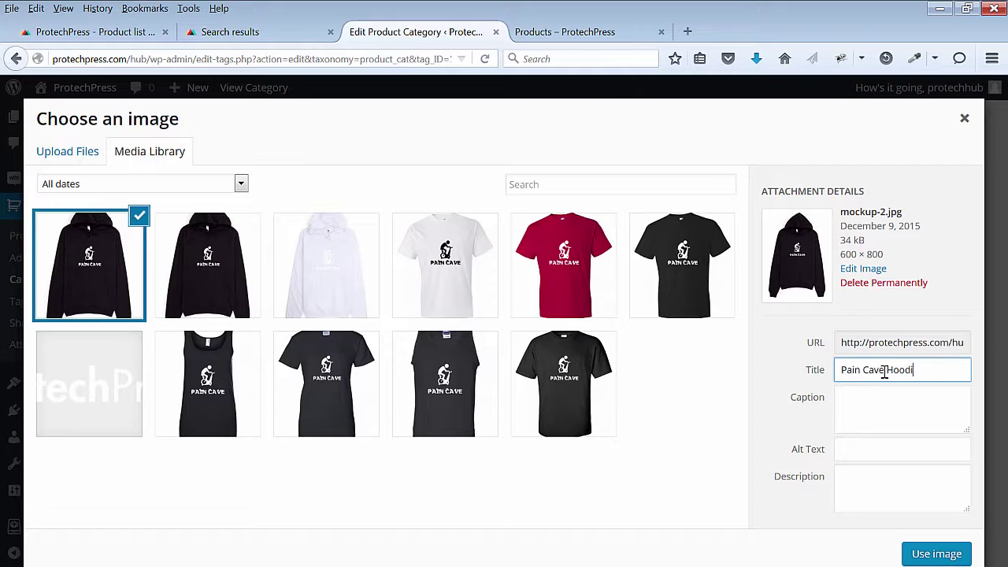
{"action": "left_click_drag", "start_coordinate": [920, 372], "coordinate": [821, 372]}
{"action": "key", "text": "ctrl+c"}
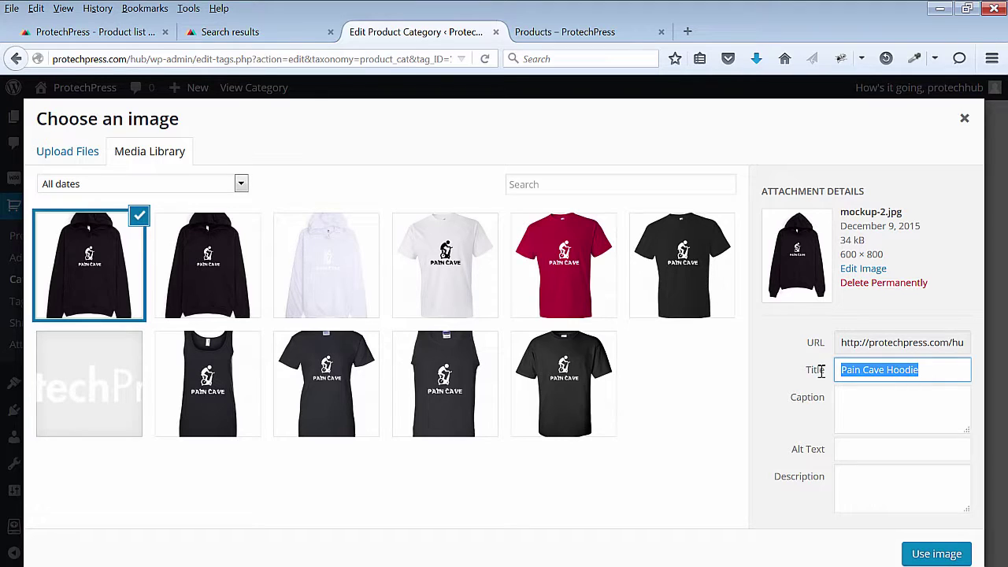
{"action": "left_click", "coordinate": [865, 447]}
{"action": "key", "text": "ctrl+v"}
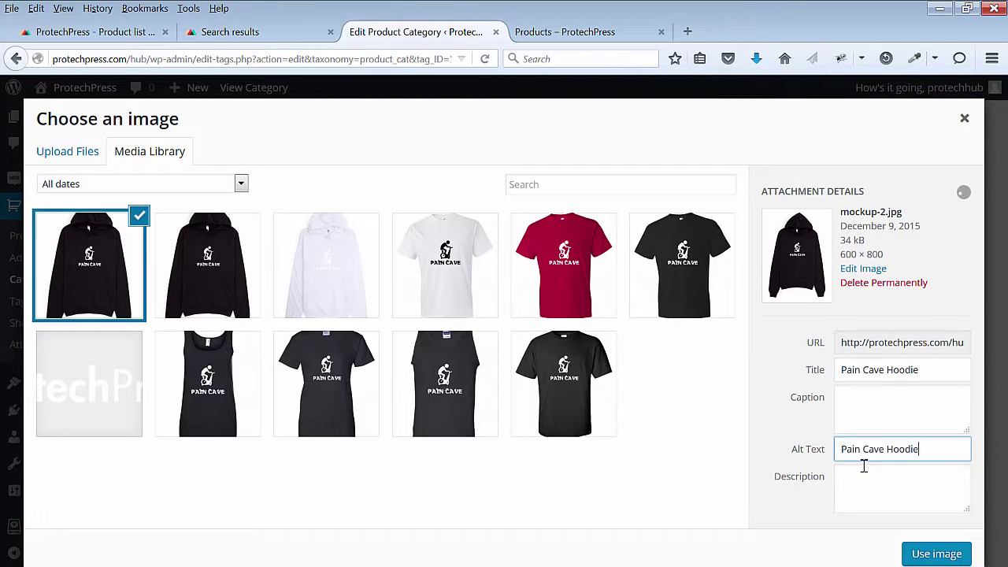
{"action": "left_click", "coordinate": [891, 494]}
{"action": "key", "text": "ctrl+v"}
Step: Set the image as the hoodie thumbnail, save the category, and return to Products
{"action": "left_click", "coordinate": [936, 553]}
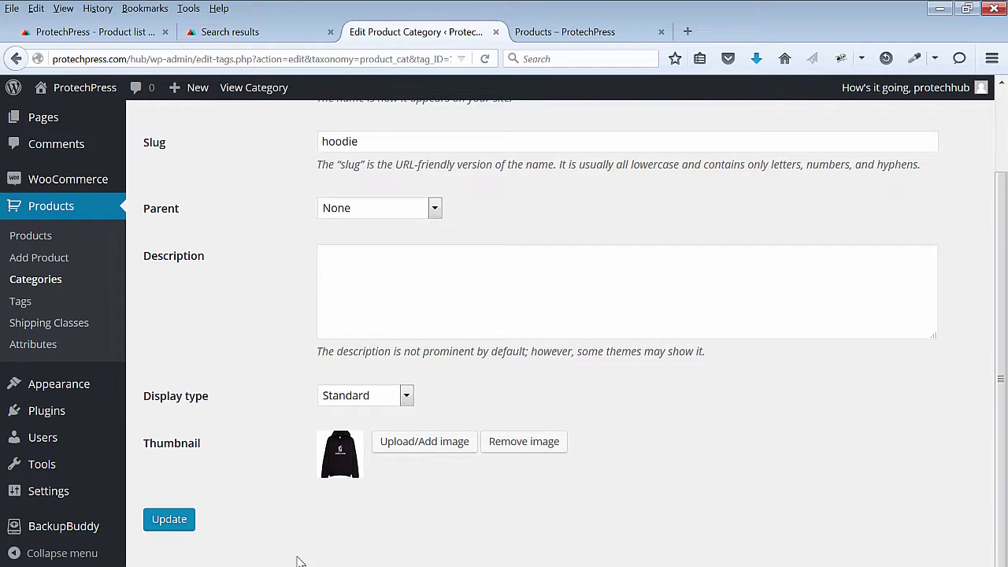
{"action": "left_click", "coordinate": [152, 524]}
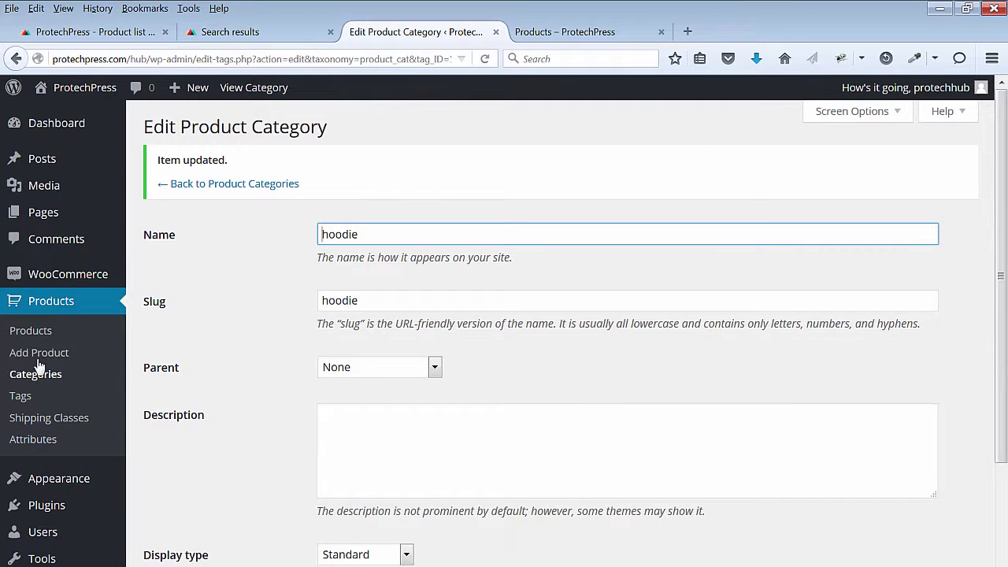
{"action": "left_click", "coordinate": [31, 331]}
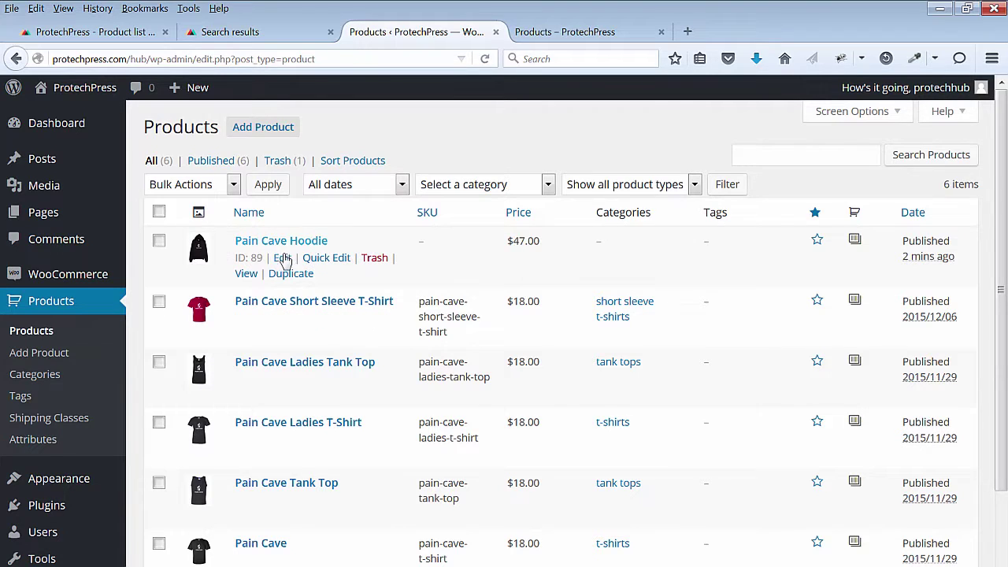
Step: Give the Pain Cave Hoodie SKU pain-cave-hoodie and the hoodie category, update it, then view the Shop page
{"action": "left_click", "coordinate": [282, 259]}
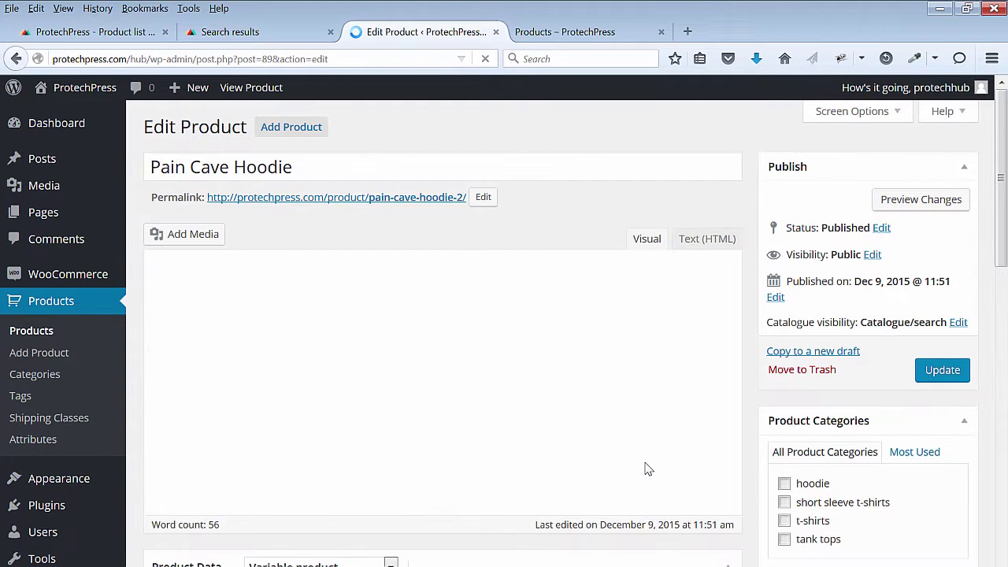
{"action": "scroll", "coordinate": [651, 464], "scroll_direction": "down", "scroll_amount": 5}
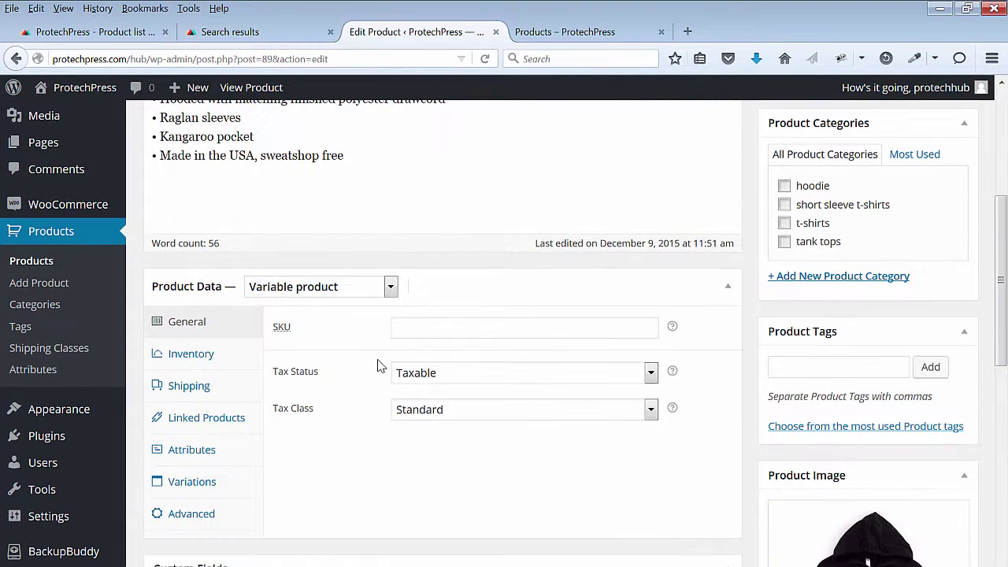
{"action": "left_click", "coordinate": [463, 327]}
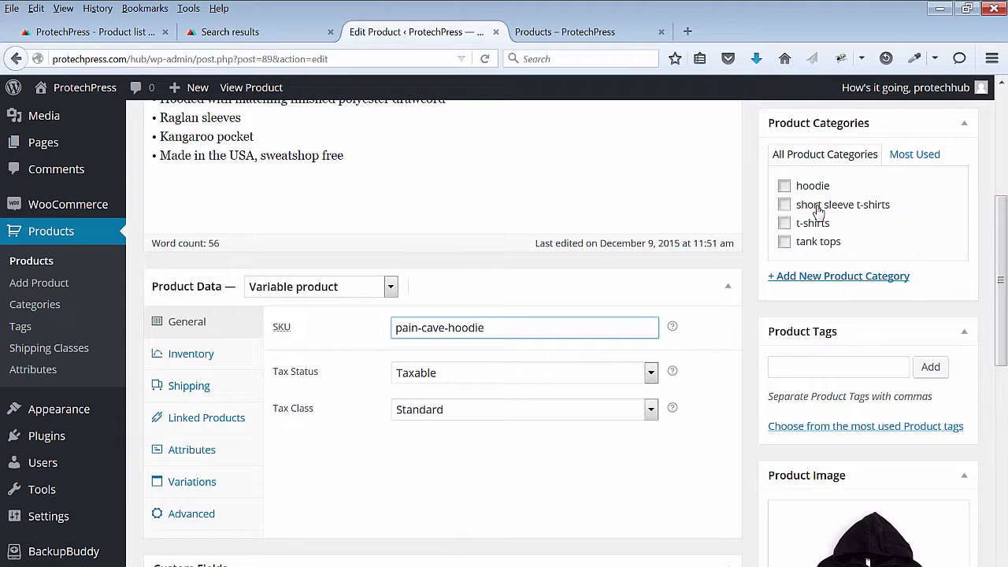
{"action": "left_click", "coordinate": [785, 188]}
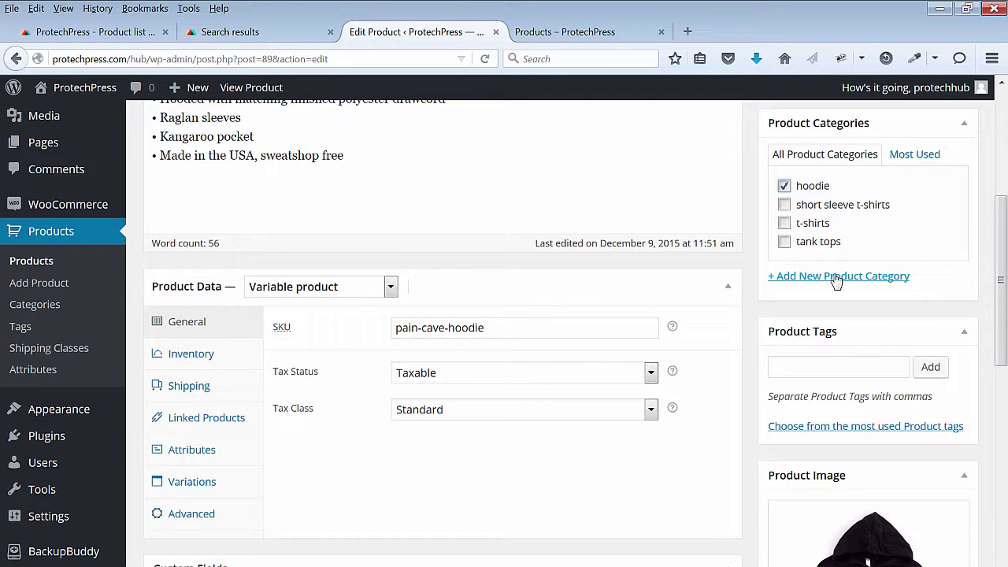
{"action": "left_click_drag", "start_coordinate": [1001, 281], "coordinate": [1001, 162]}
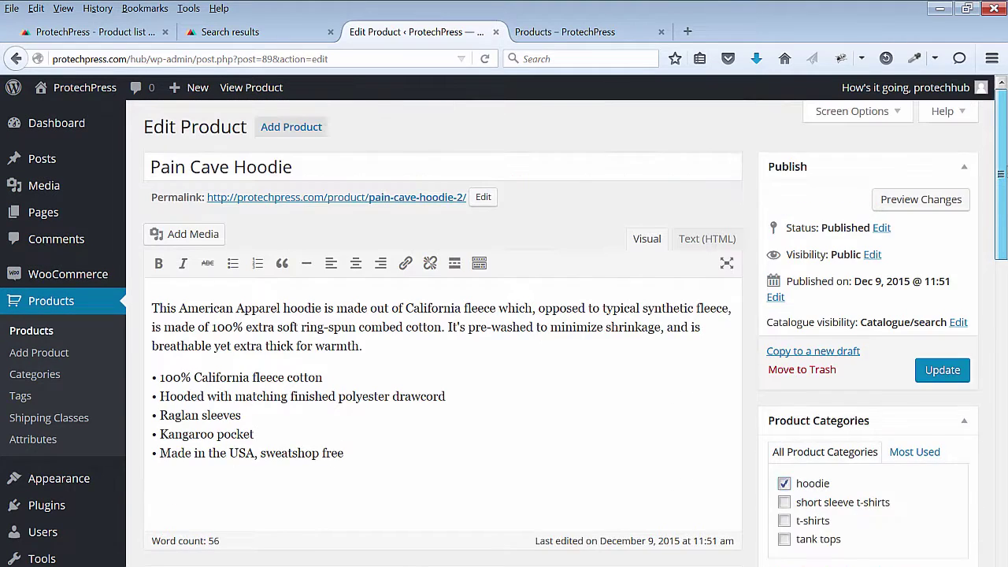
{"action": "left_click", "coordinate": [945, 372]}
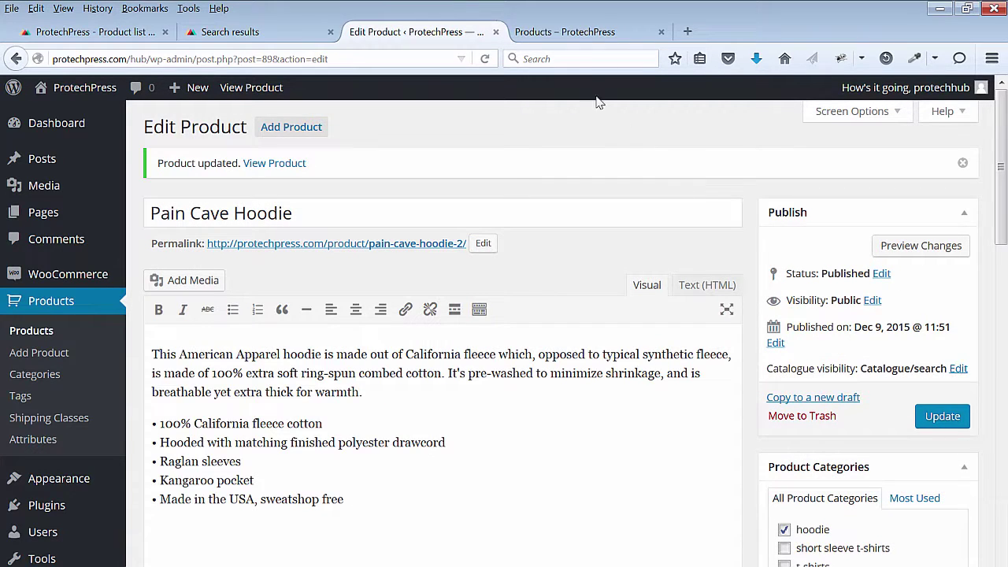
{"action": "left_click", "coordinate": [584, 36]}
Step: Go to the ProtechPress homepage and scroll down to the new hoodie (1) product category
{"action": "left_click", "coordinate": [158, 145]}
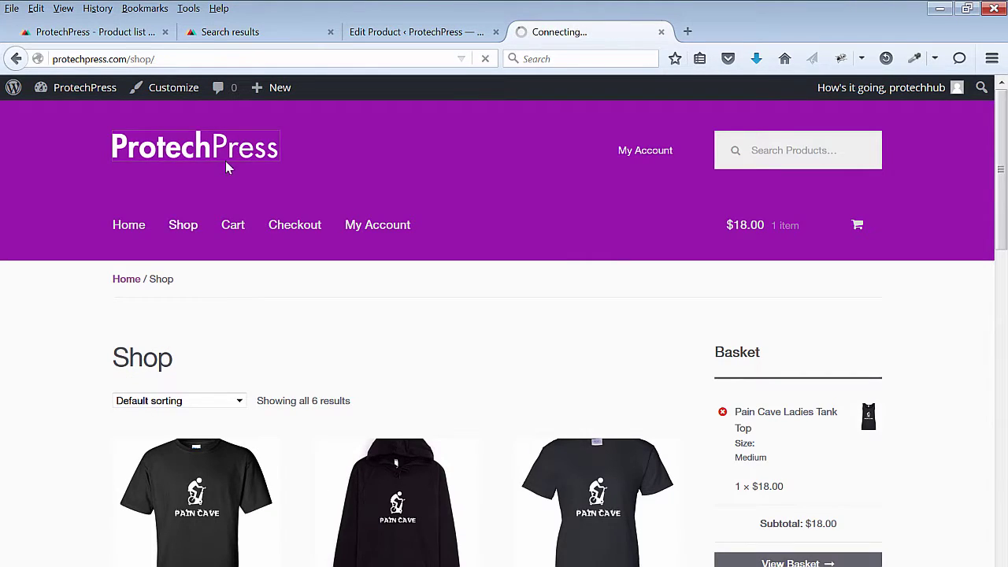
{"action": "scroll", "coordinate": [225, 162], "scroll_direction": "down", "scroll_amount": 5}
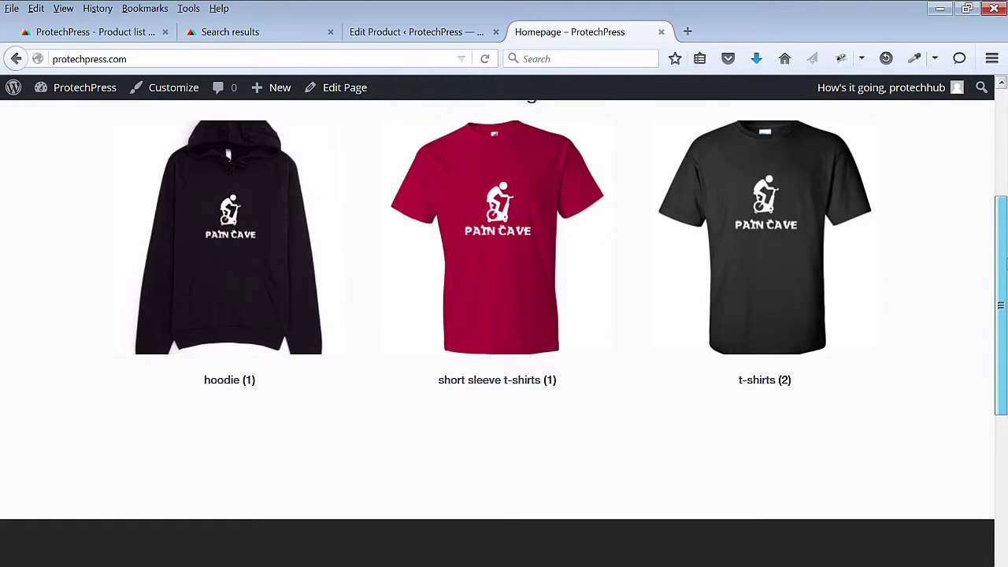